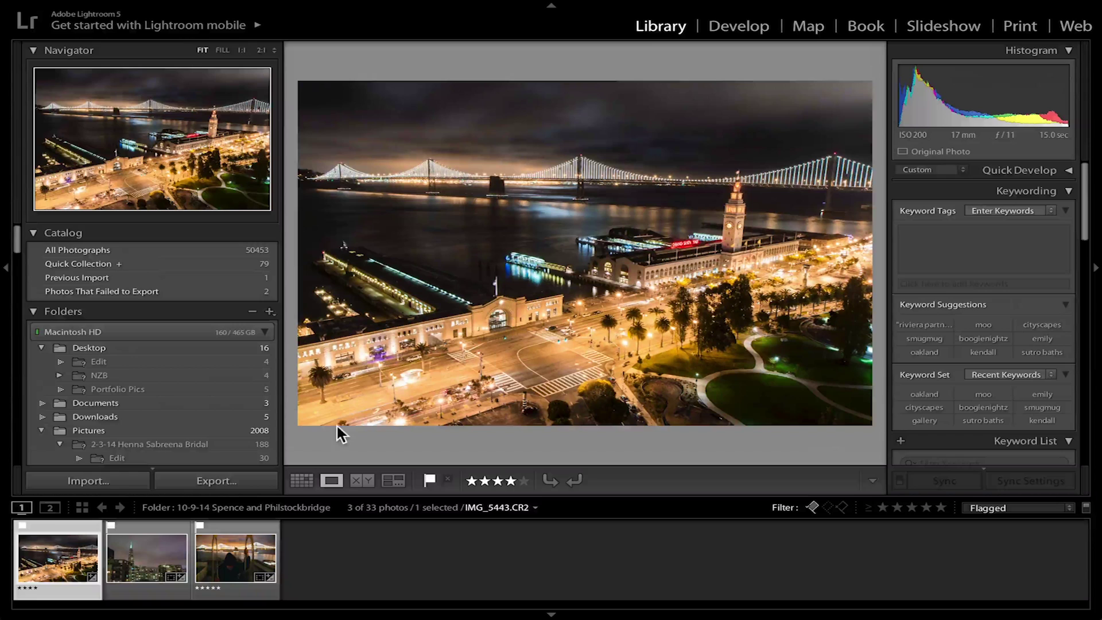
In Develop, set the Crop tool's aspect ratio to 1 x 1.
click(741, 29)
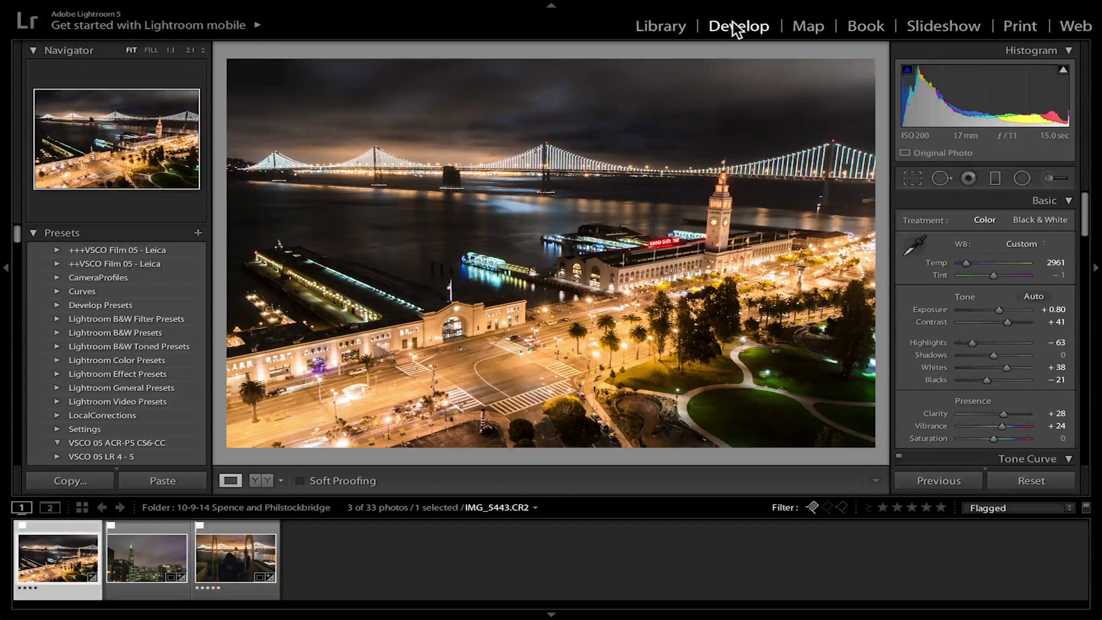
click(912, 178)
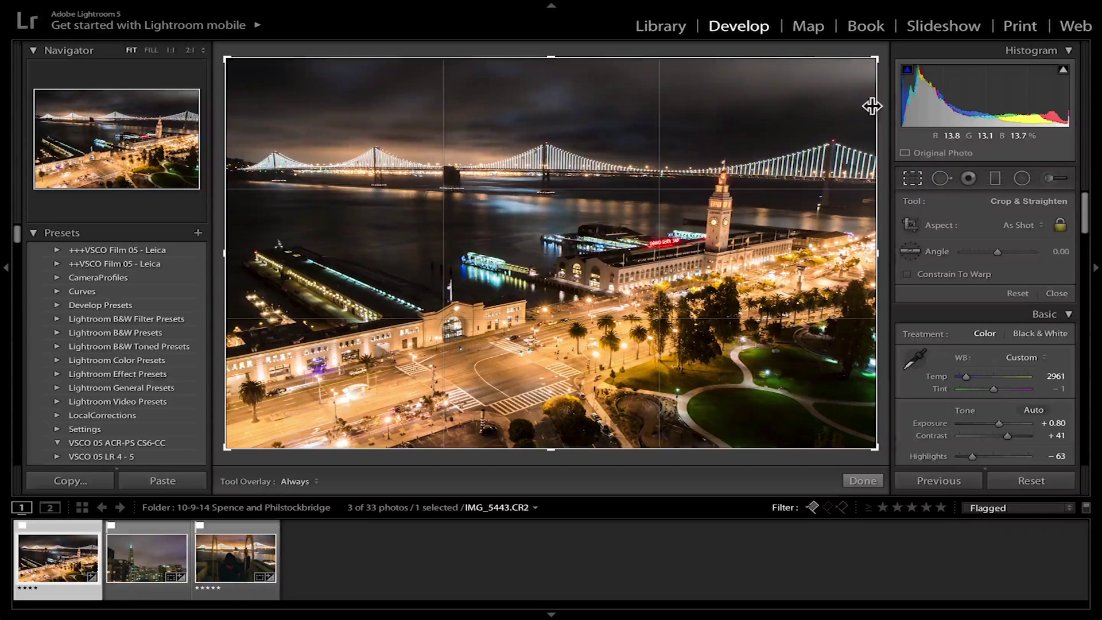
click(1017, 225)
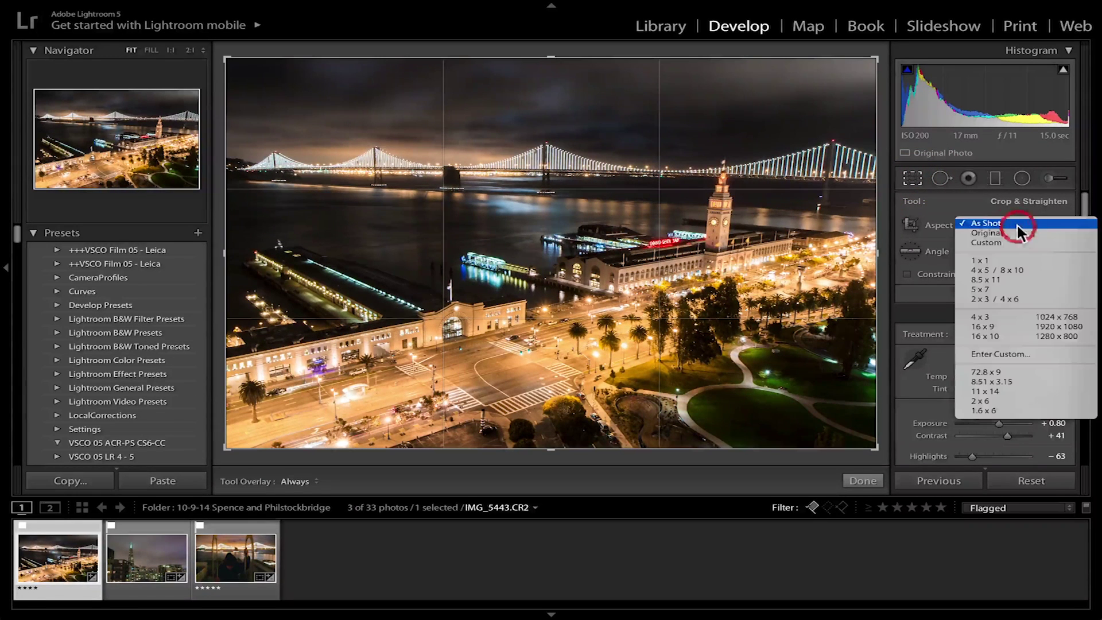
click(1024, 257)
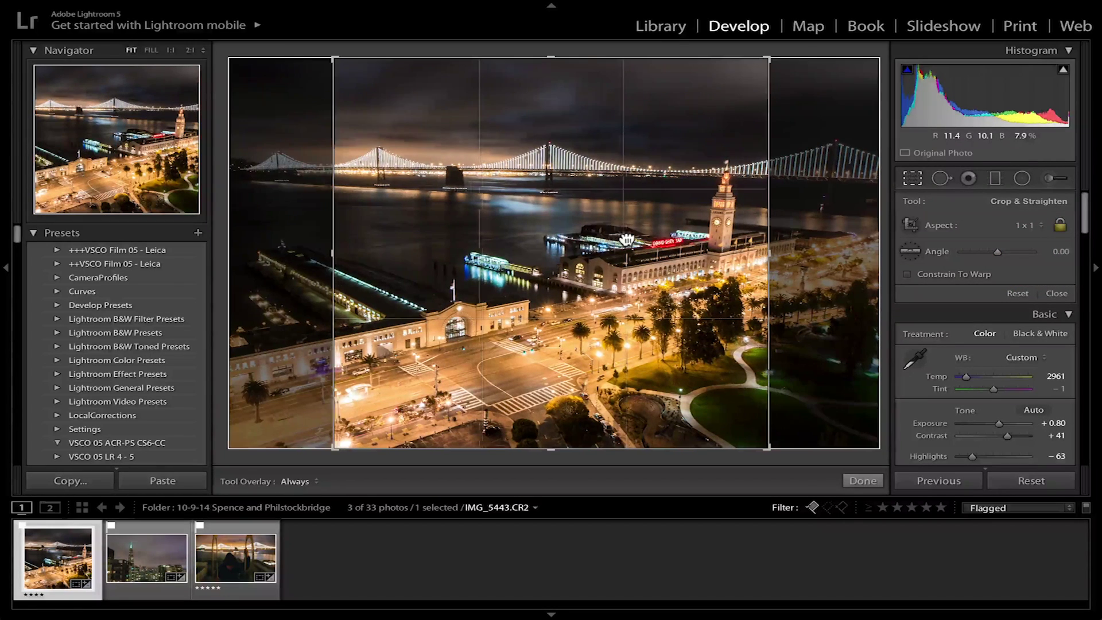
Frame the bridge and piers in the square, level it to −0.82°, and apply the crop.
drag(627, 238, 735, 251)
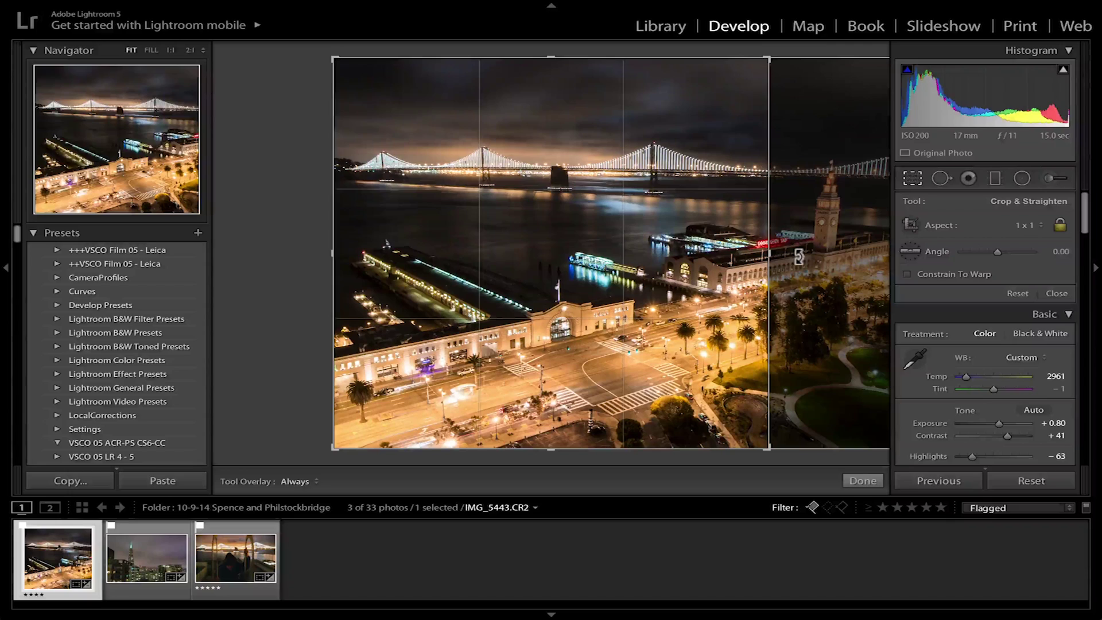
drag(835, 237, 838, 235)
click(865, 480)
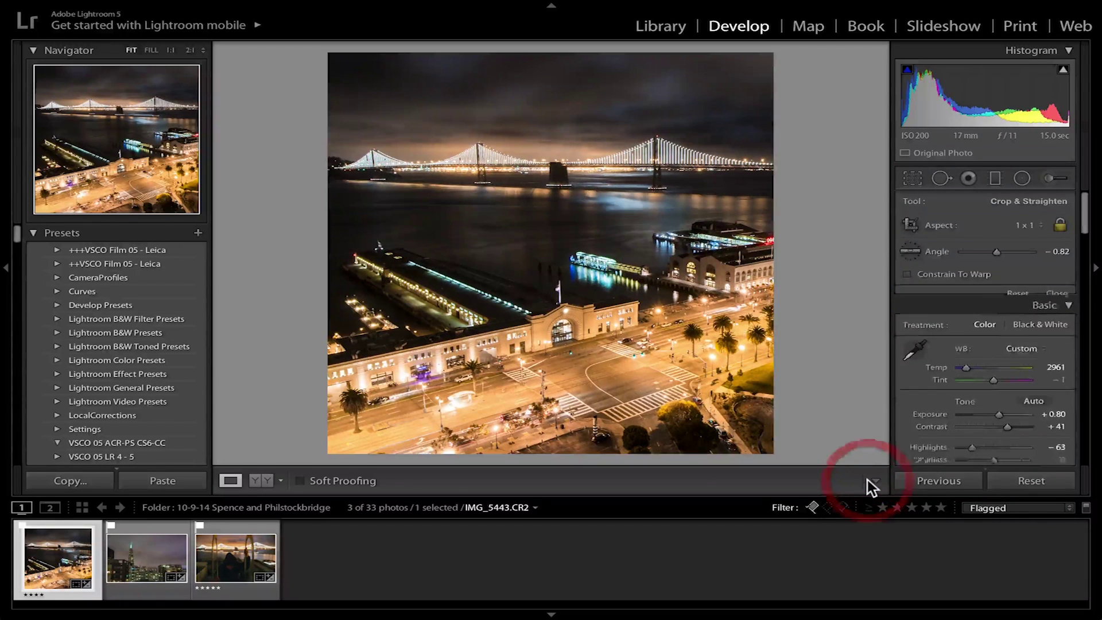
Start a File > Export with the custom file name text set to sf_rooftop_dec.
mouse_move(129, 7)
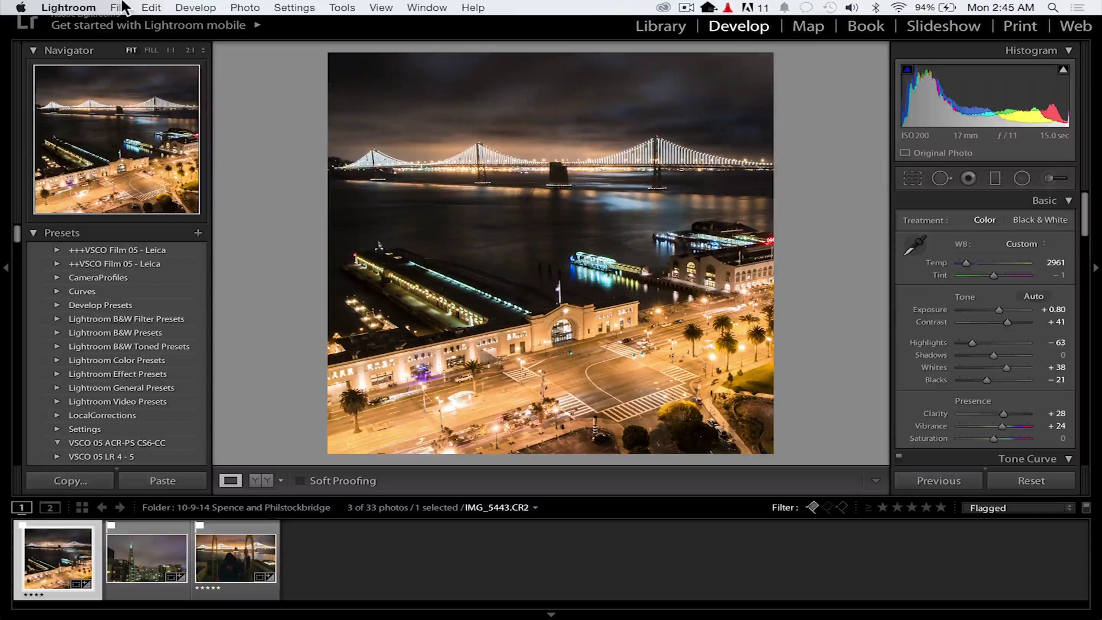
click(123, 6)
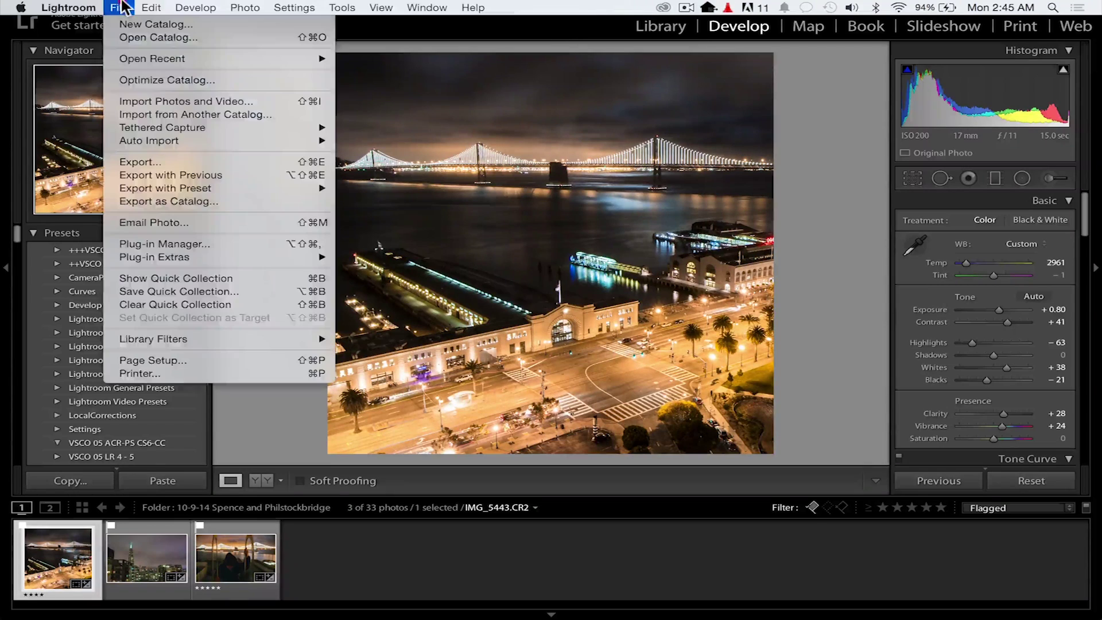
click(195, 164)
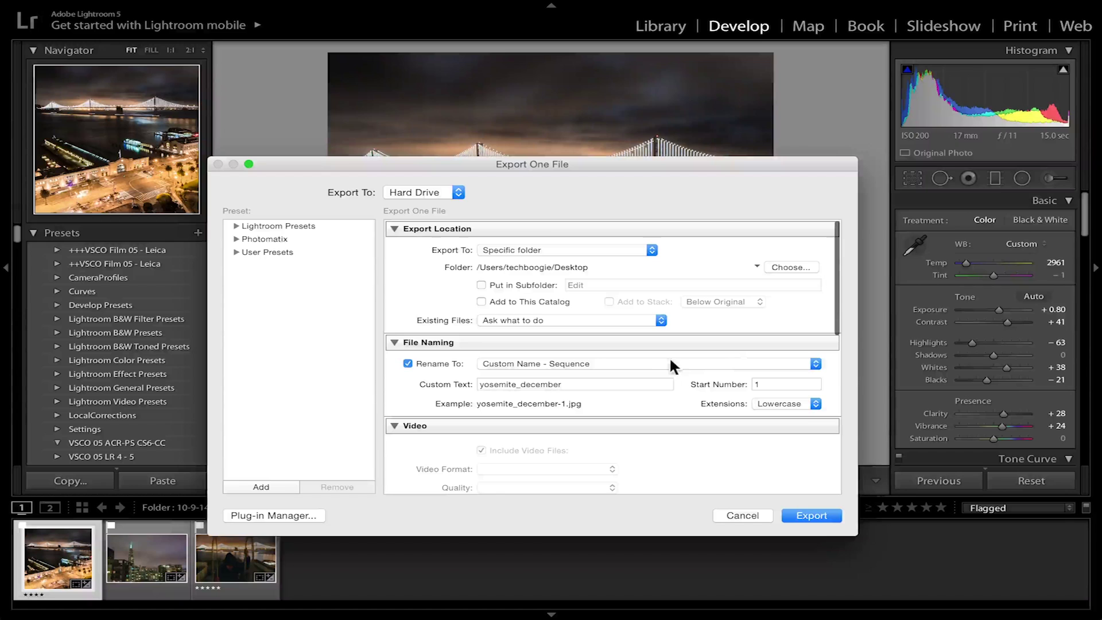
scroll(653, 359, down, 5)
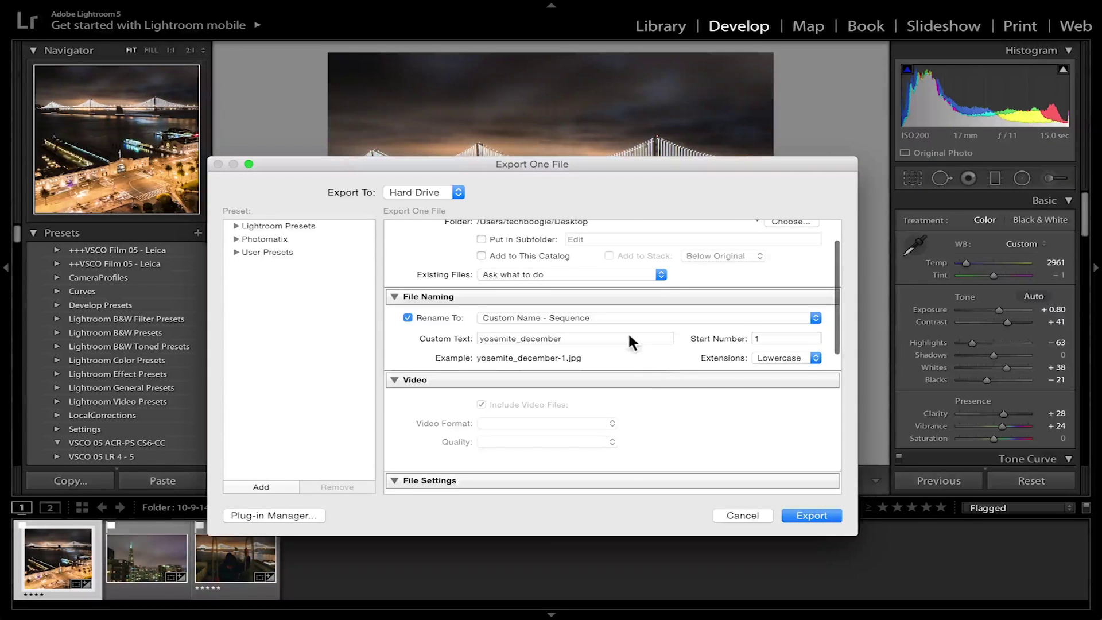
double_click(588, 301)
text(s)
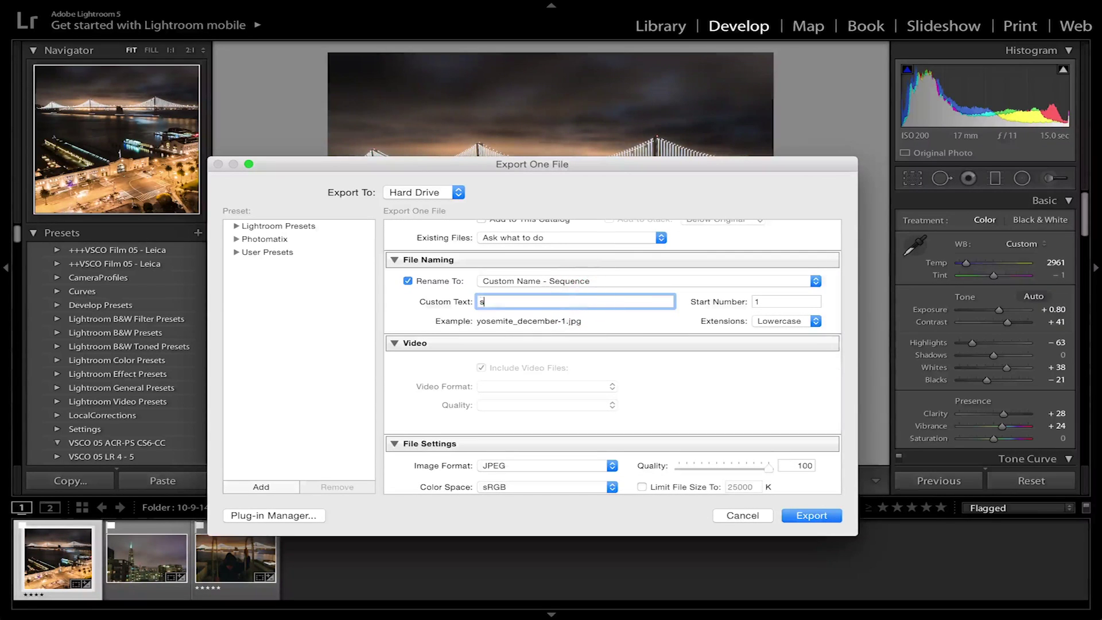
text(f_rooftop)
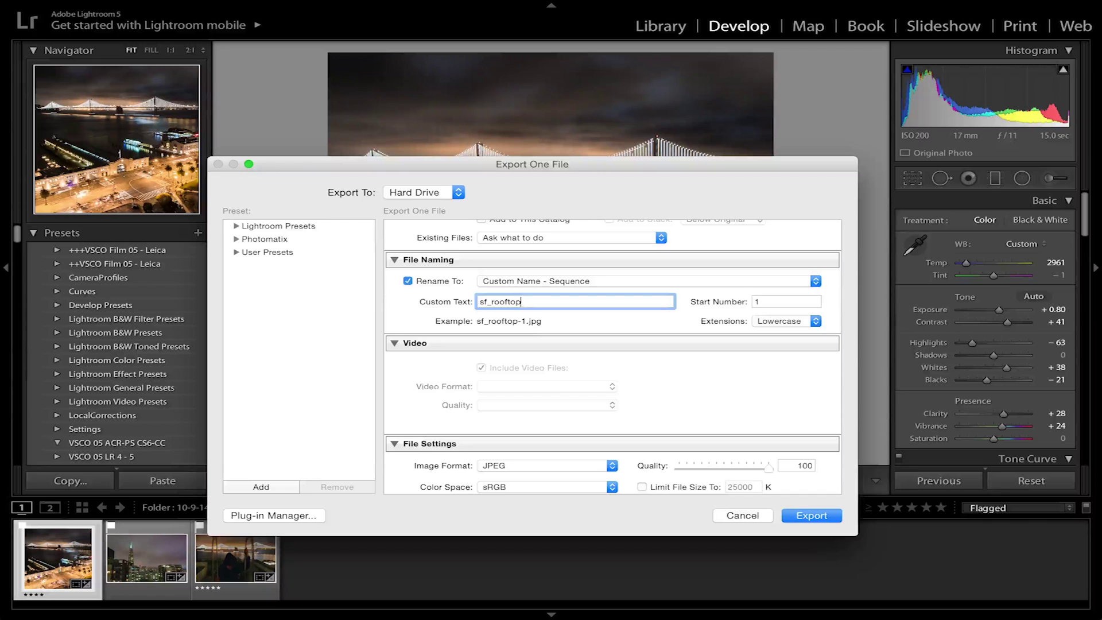
text(_)
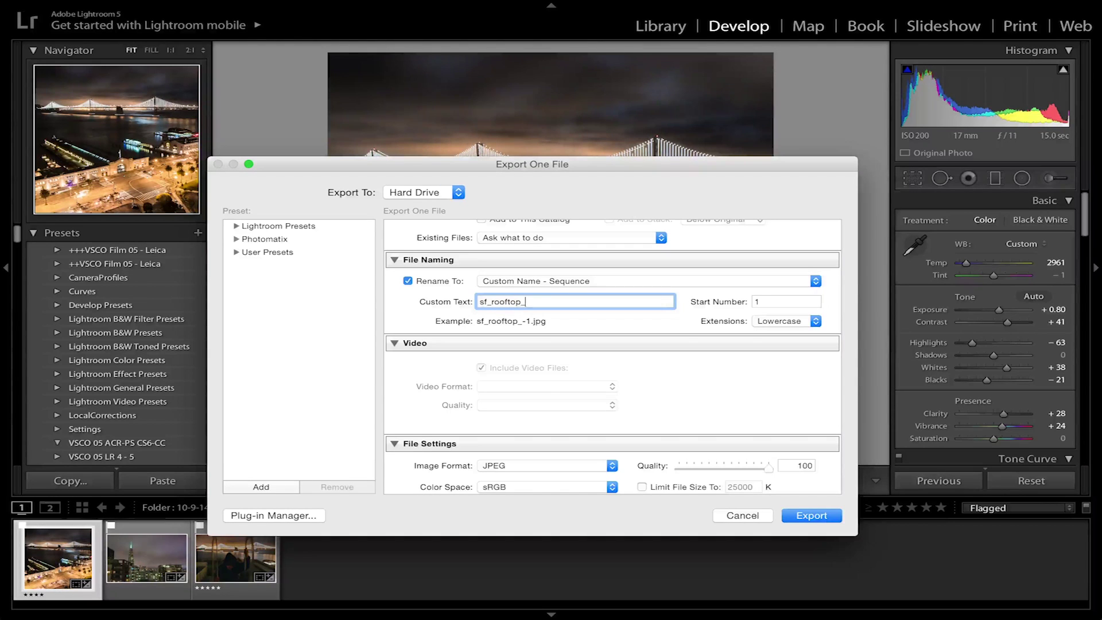
text(dec)
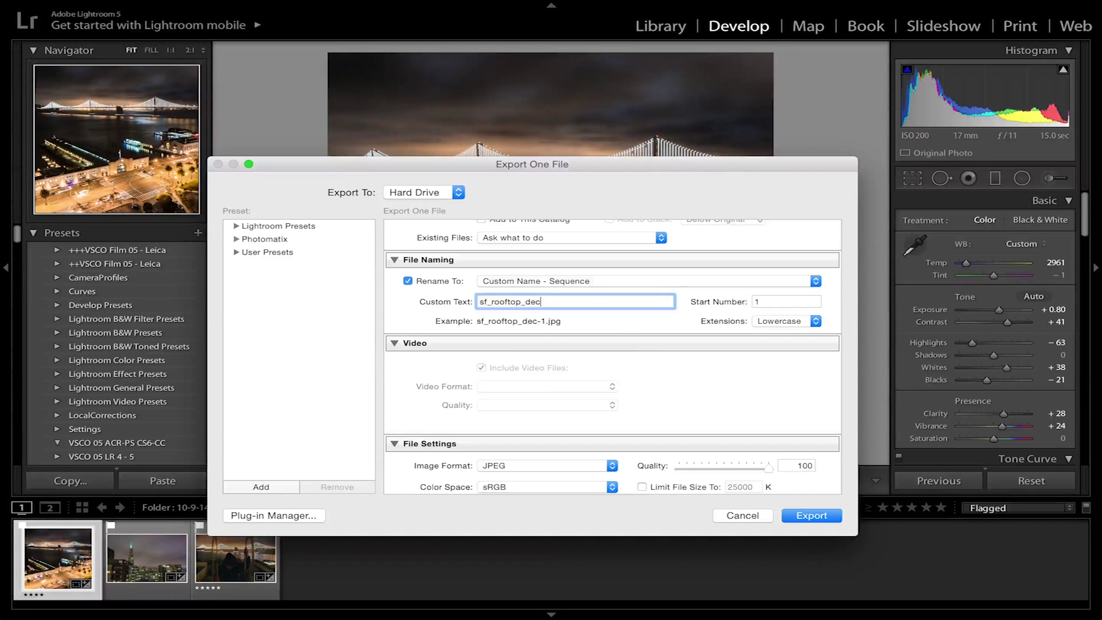
Export the photo as sf_rooftop_dec-1.jpg, then switch to Google Chrome with Cmd+Tab.
scroll(626, 354, down, 1)
scroll(625, 354, down, 5)
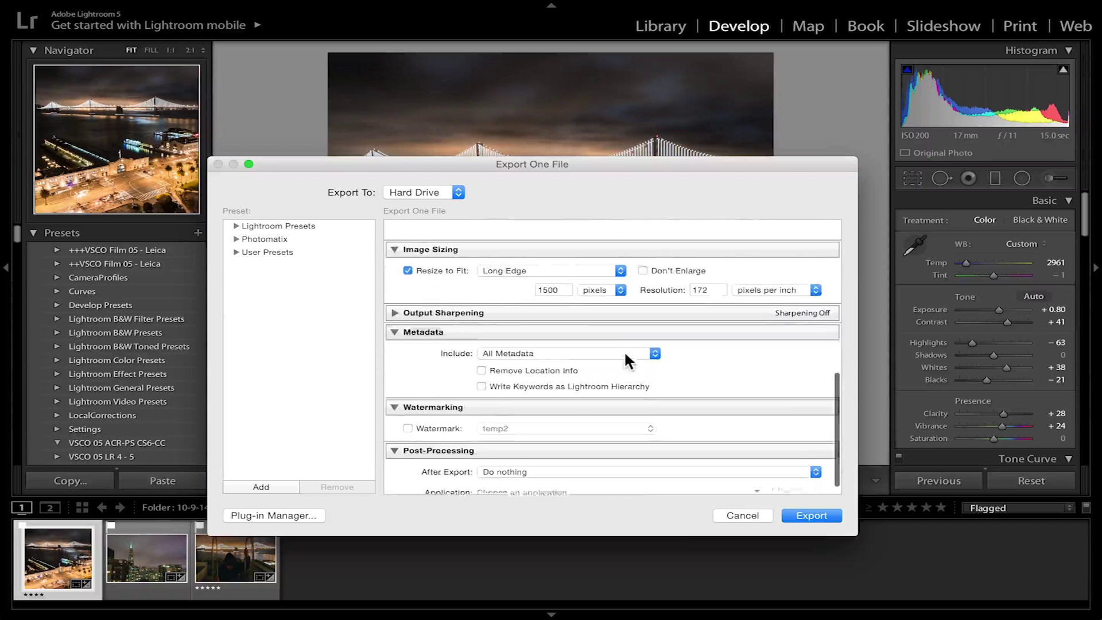
scroll(631, 354, up, 3)
scroll(631, 359, up, 1)
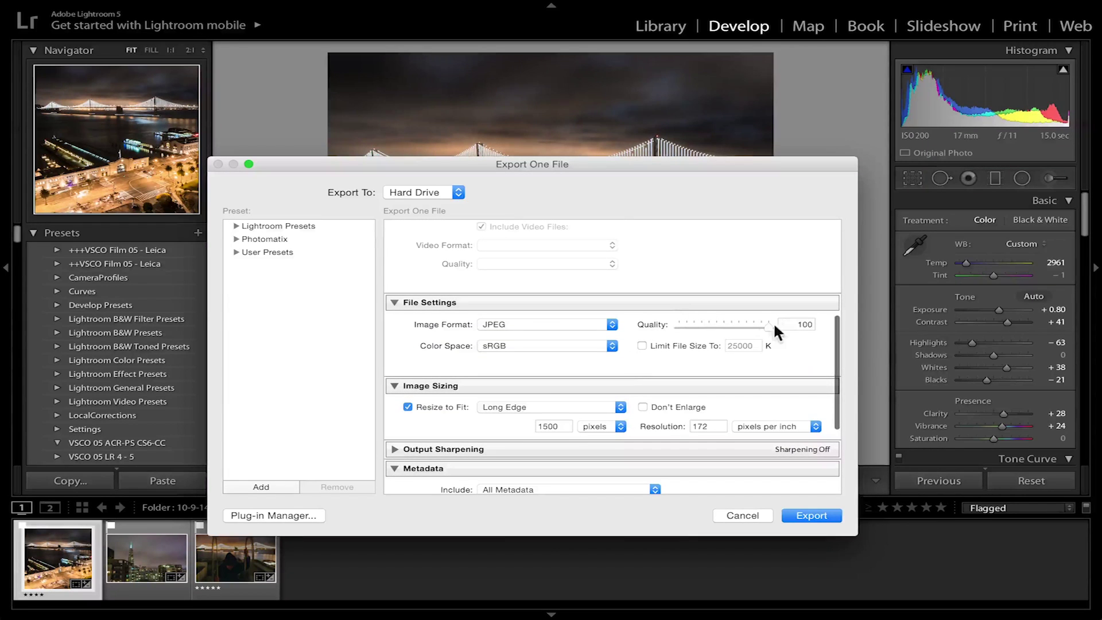
scroll(687, 383, down, 2)
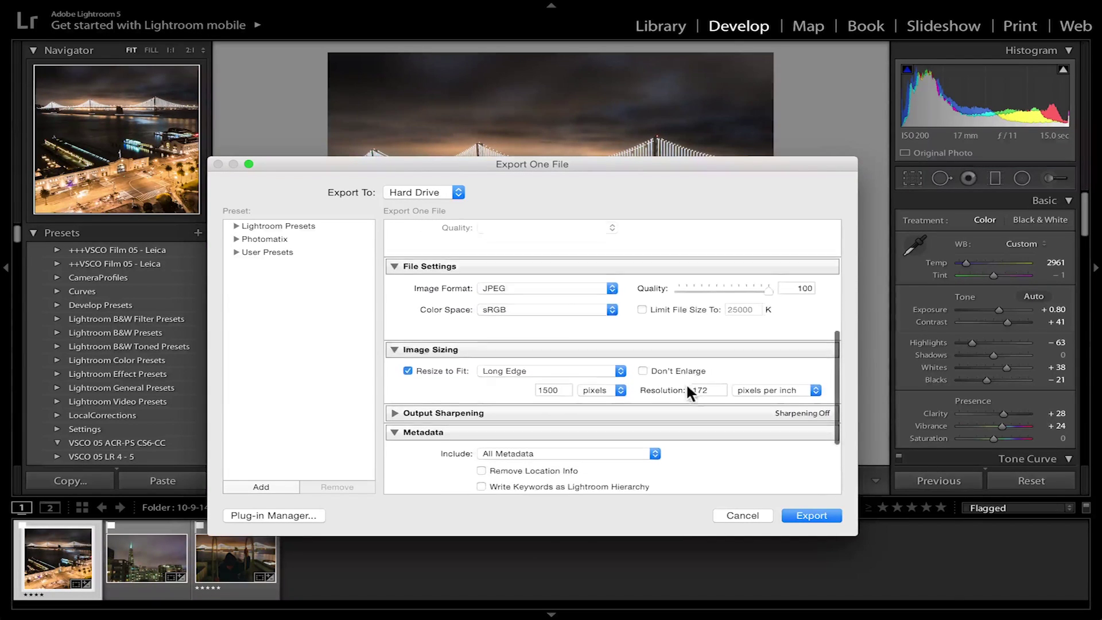
scroll(477, 322, down, 2)
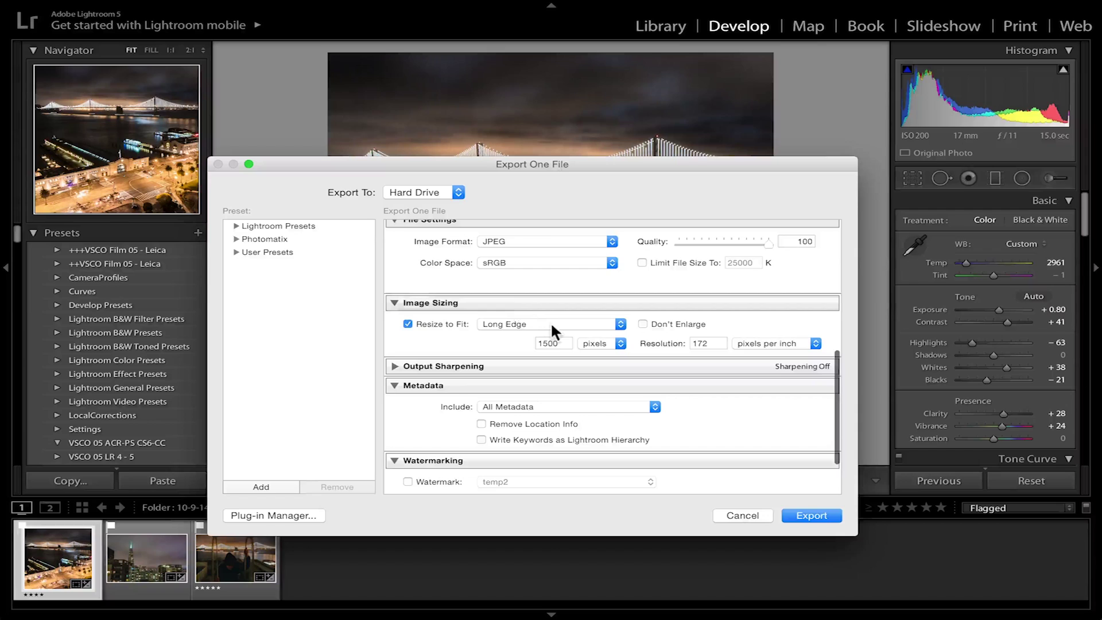
scroll(728, 381, down, 1)
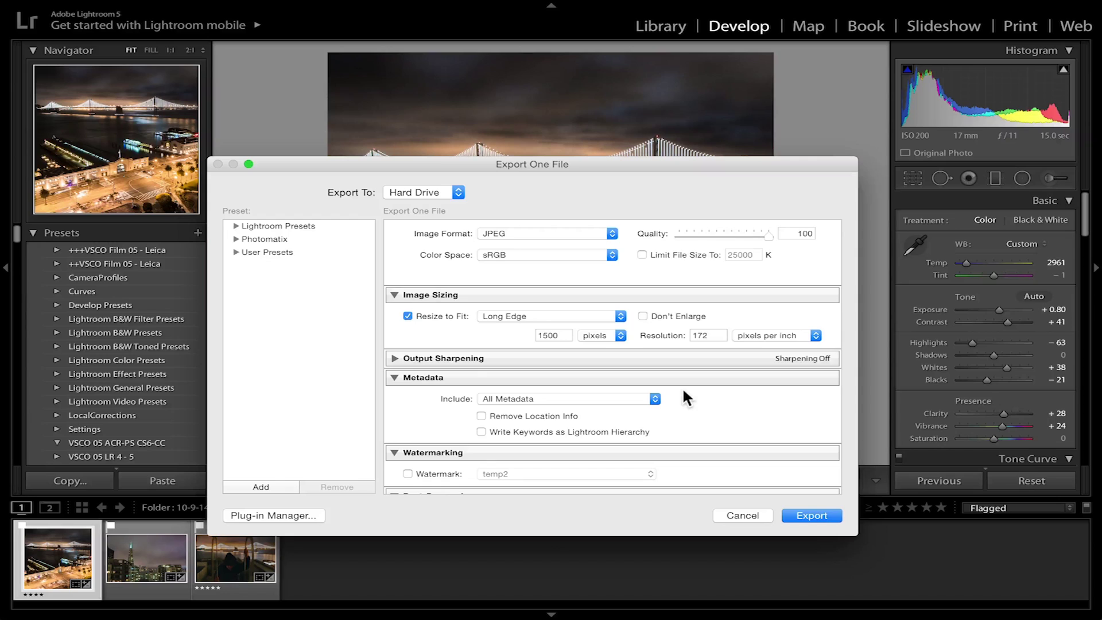
scroll(682, 390, down, 2)
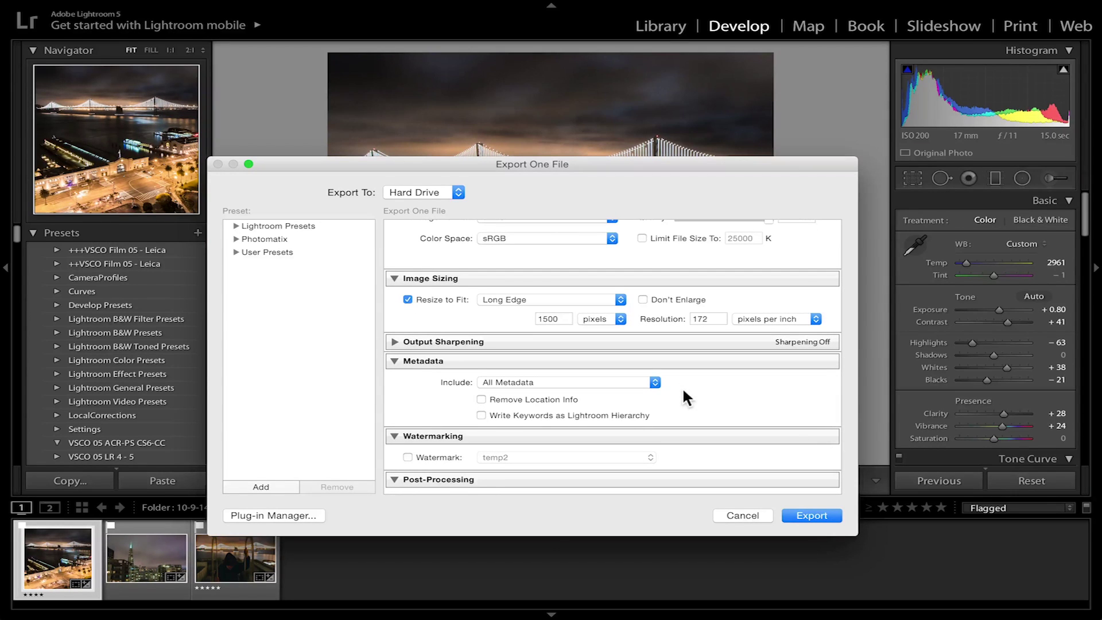
scroll(681, 386, down, 3)
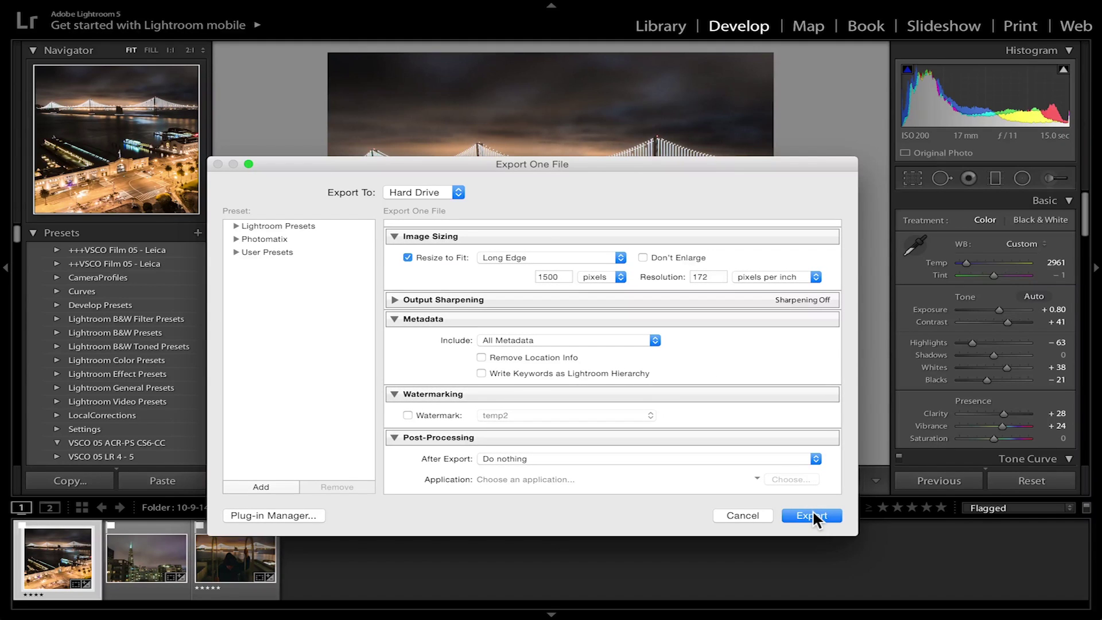
click(813, 513)
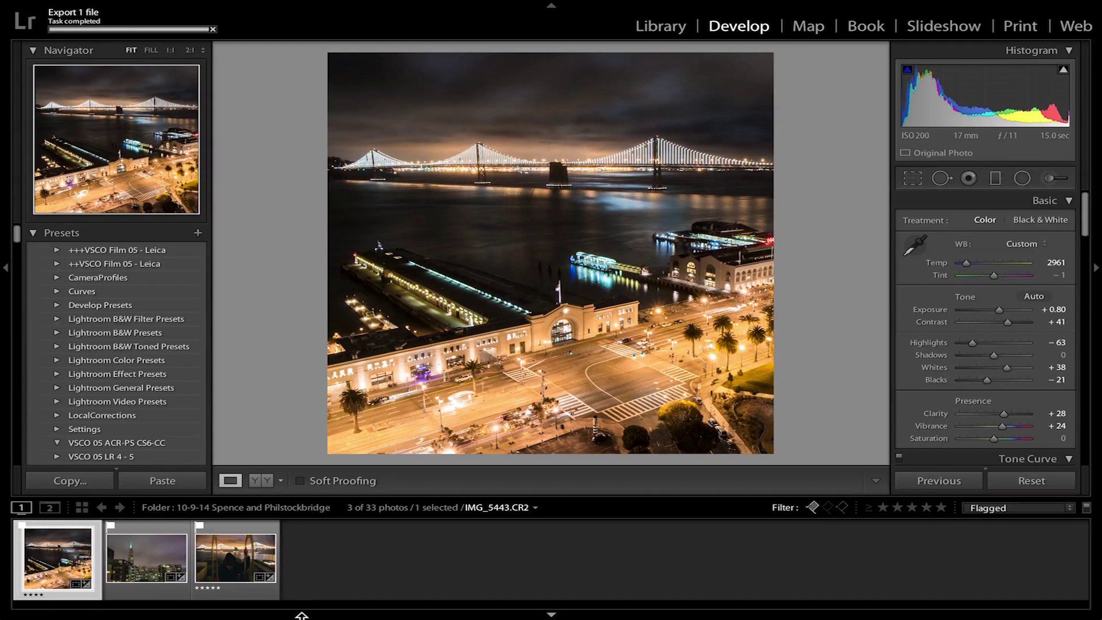
key(super+Tab)
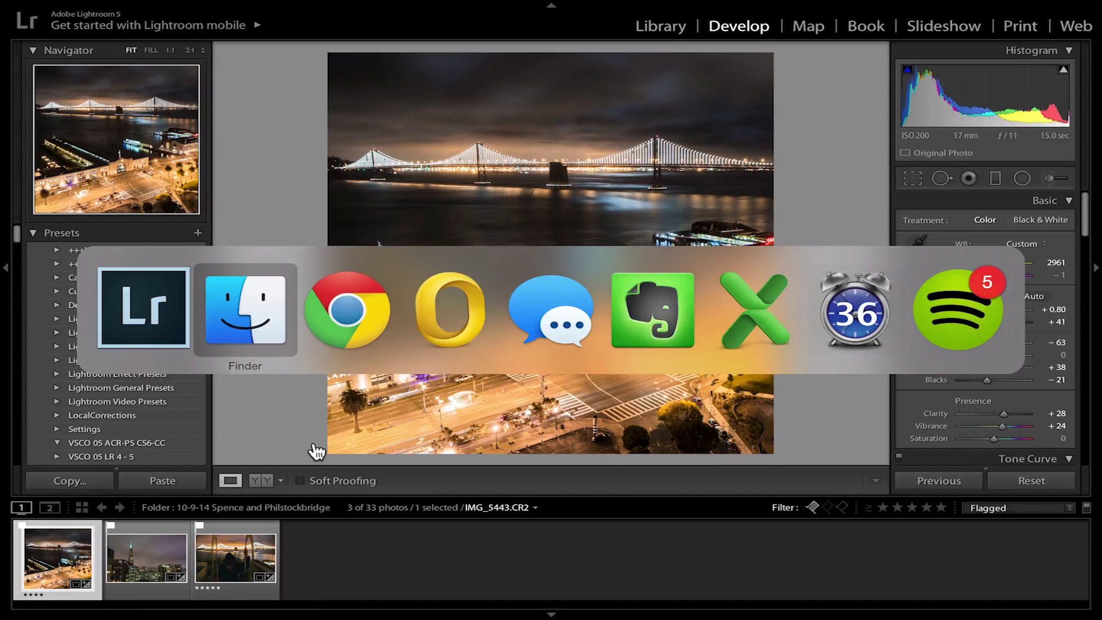
key(super+Tab)
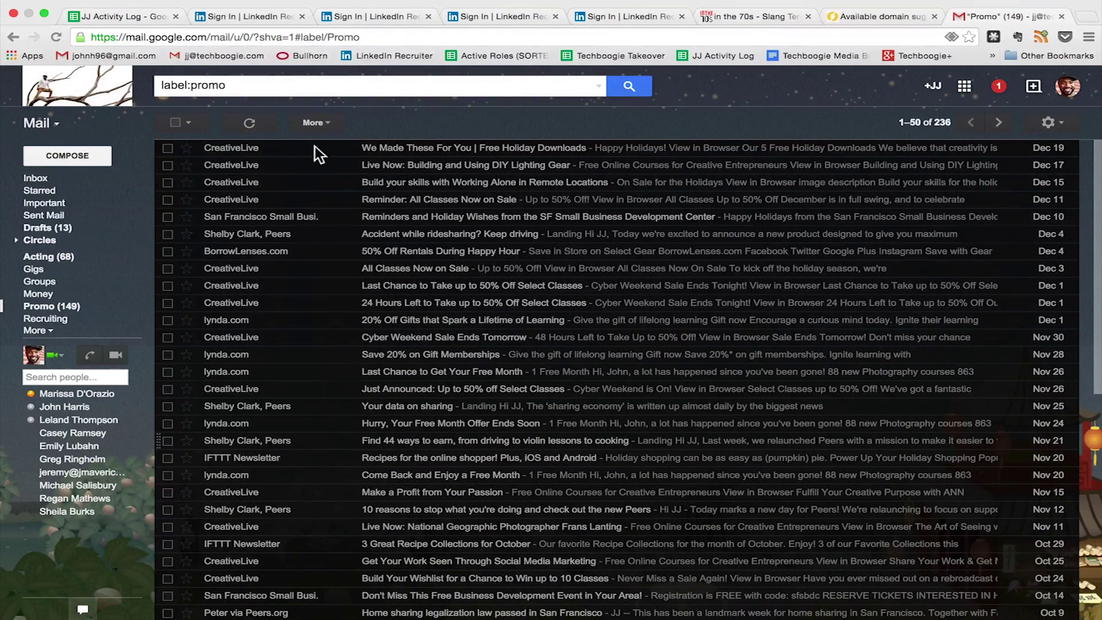
Compose a new email to your own address with subject 'IG 12/22/14 sf rooftop'.
click(77, 153)
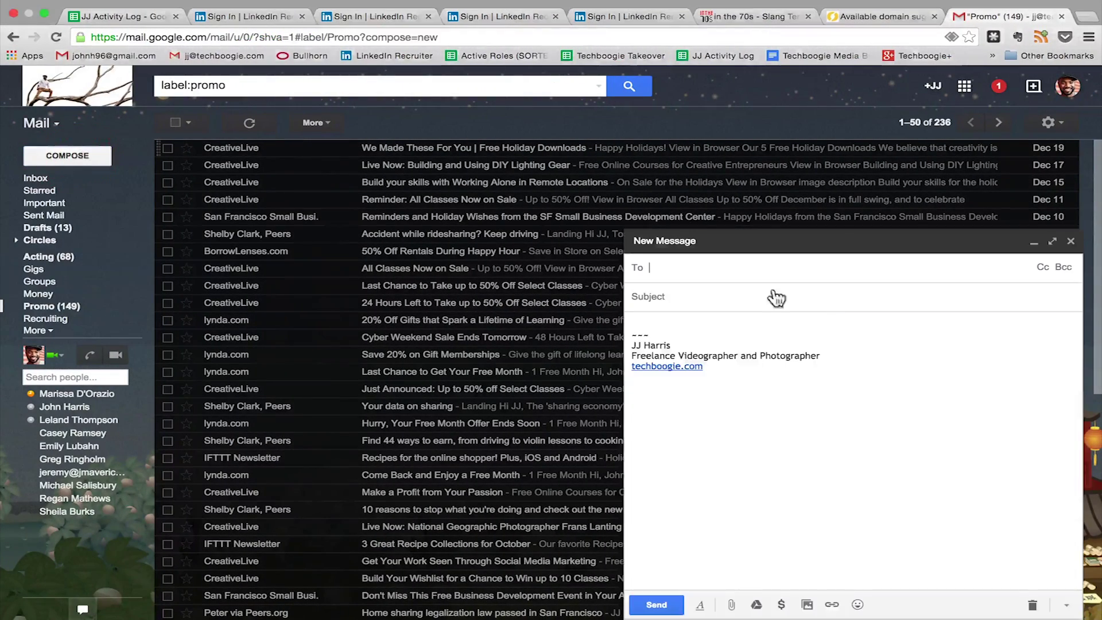
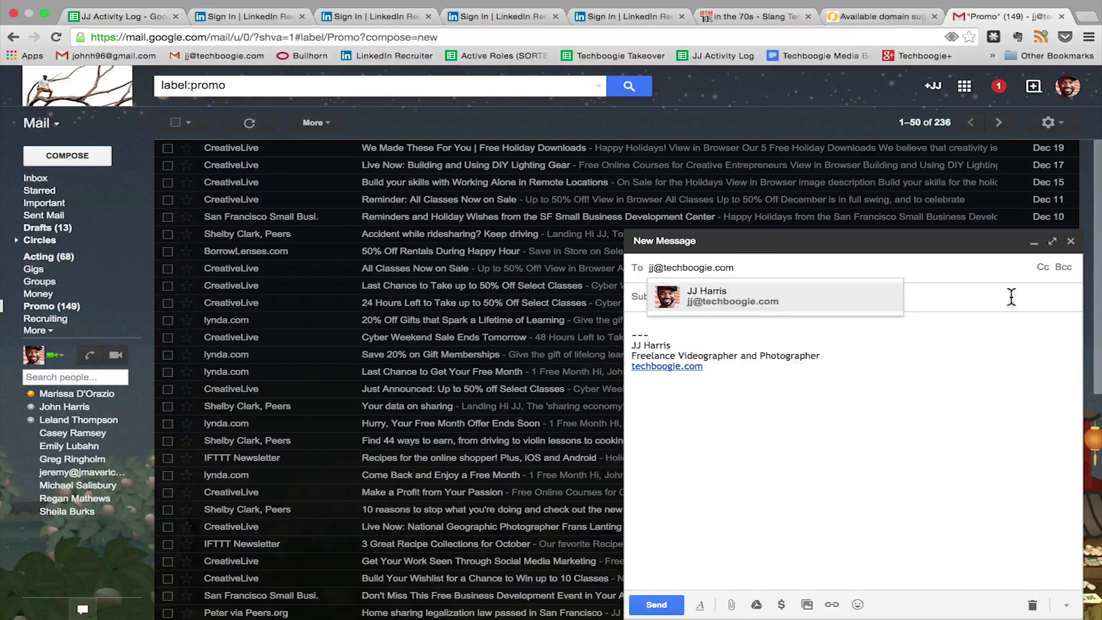
click(985, 295)
text(IG)
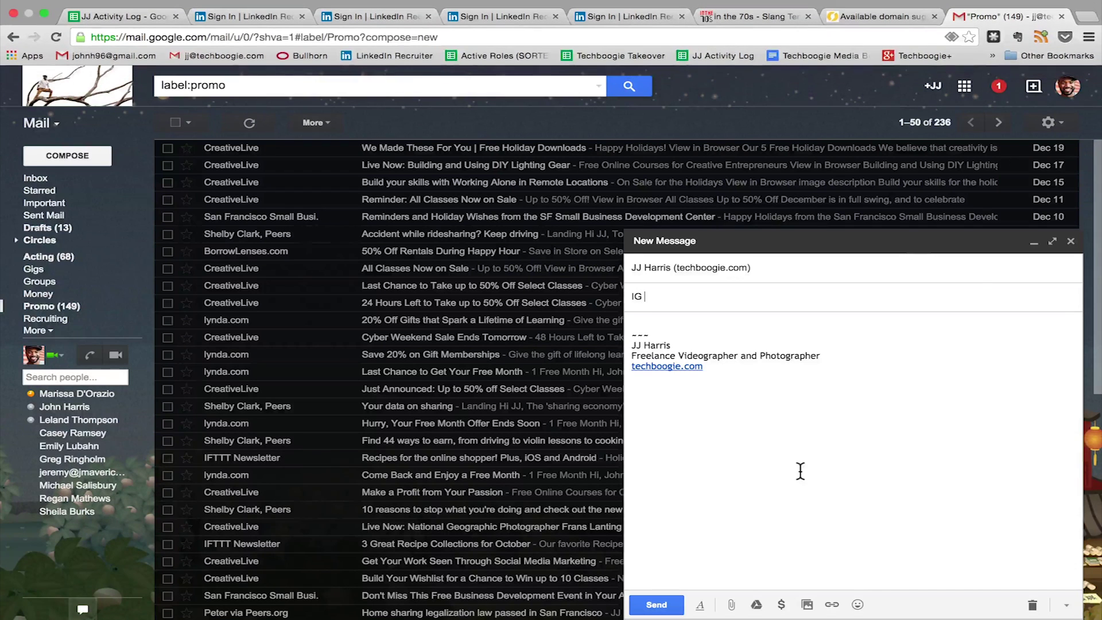
text( 12/22/14 sf)
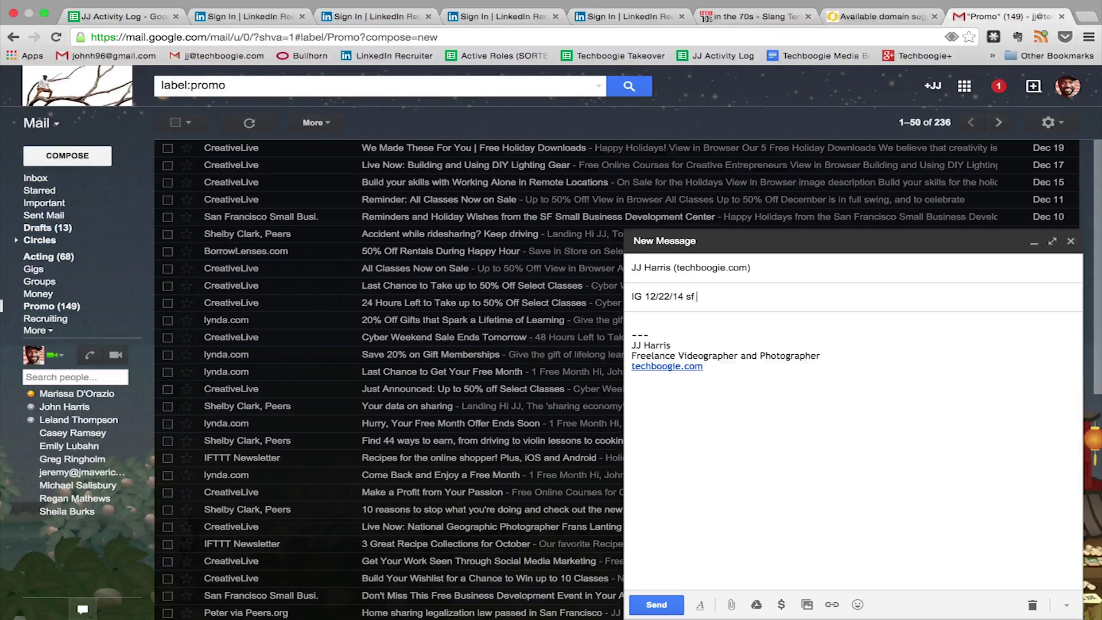
text( rooftop)
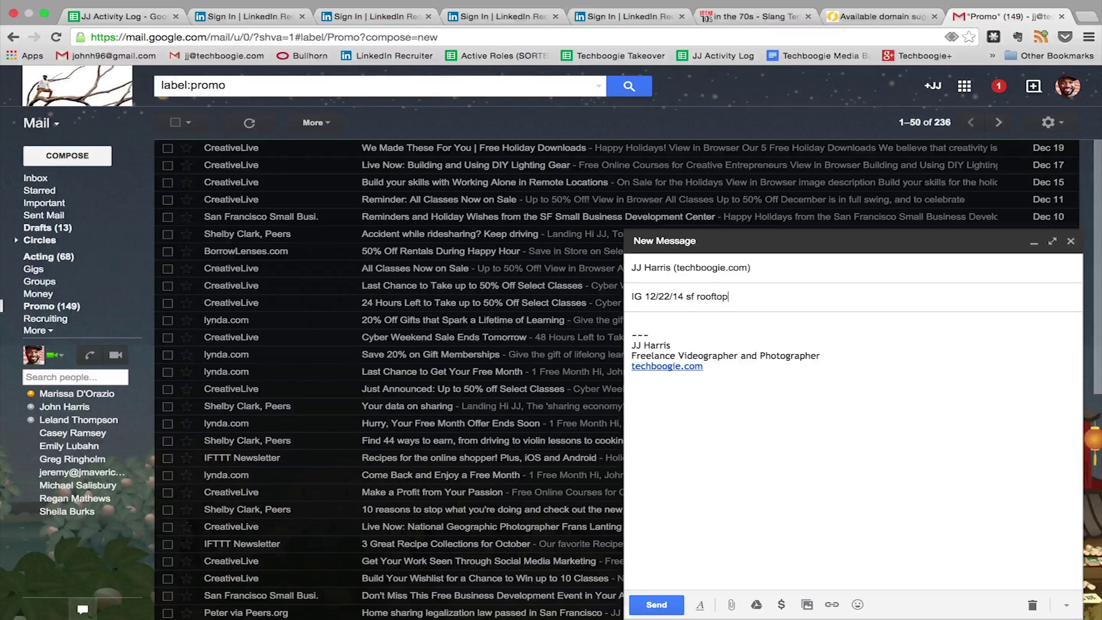
Attach sf_rooftop_dec-1.jpg from the Desktop and send the email.
click(731, 604)
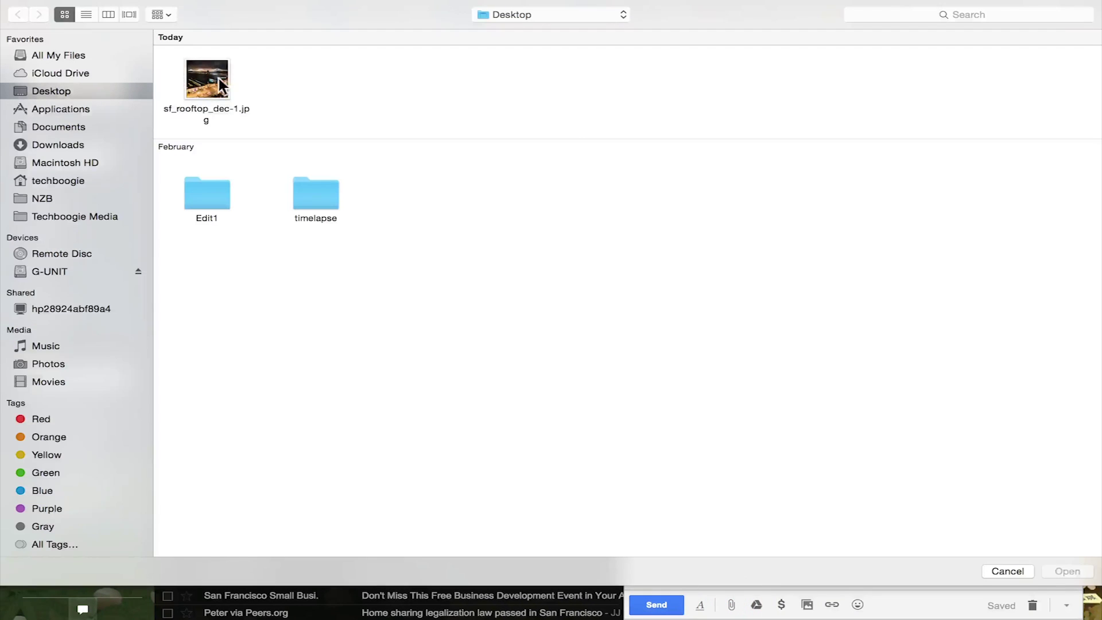
click(208, 81)
double_click(208, 82)
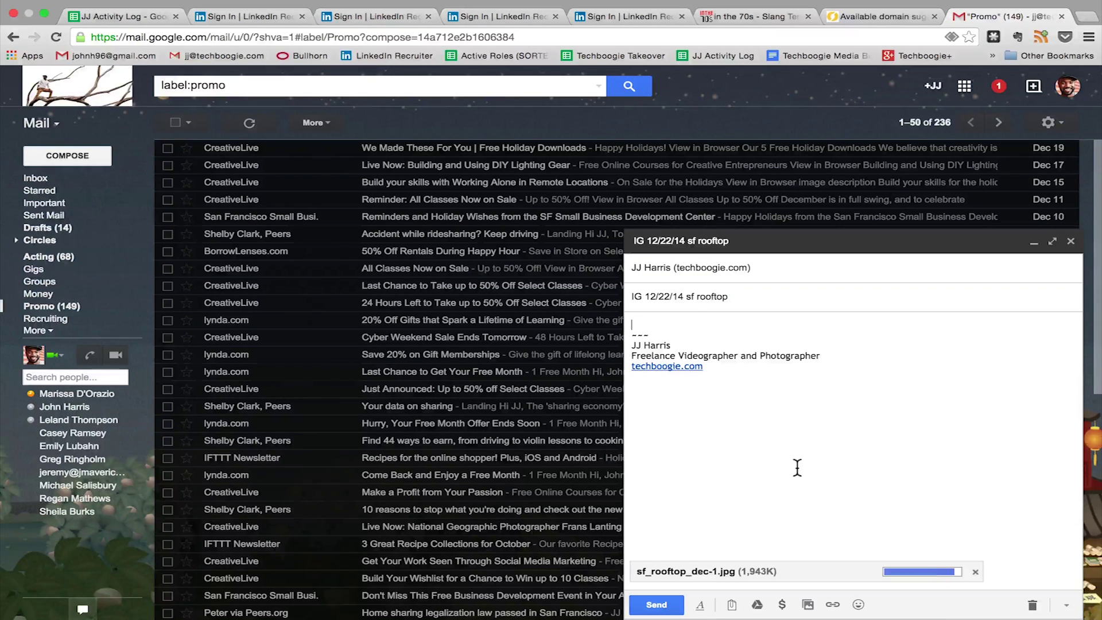
click(654, 604)
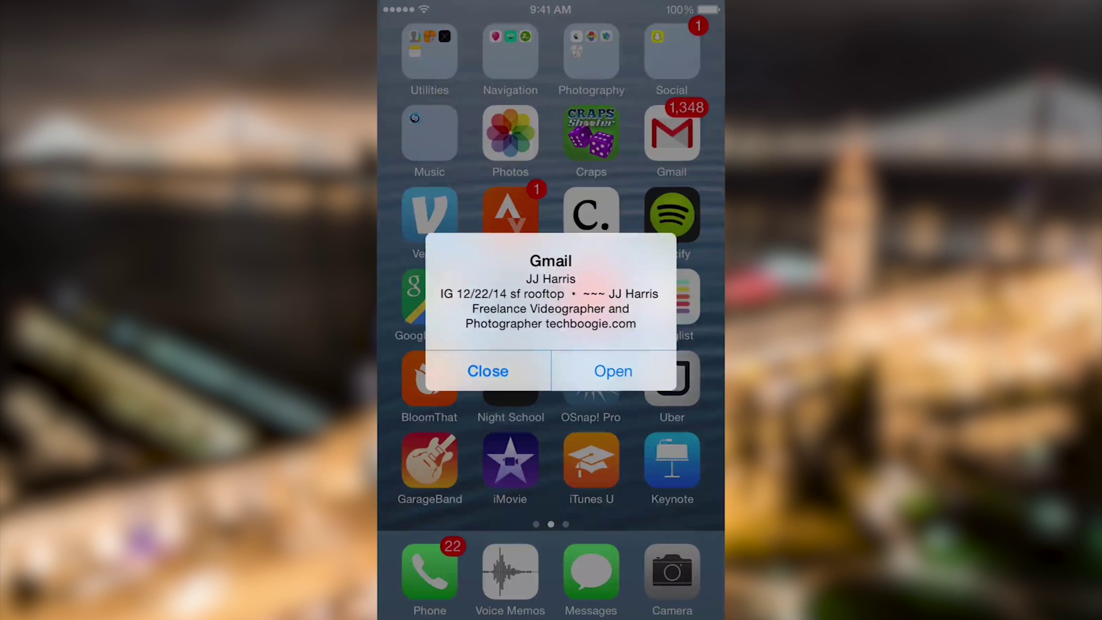
Open the emailed bridge photo from the Gmail alert, save it to Photos, and go home.
click(614, 370)
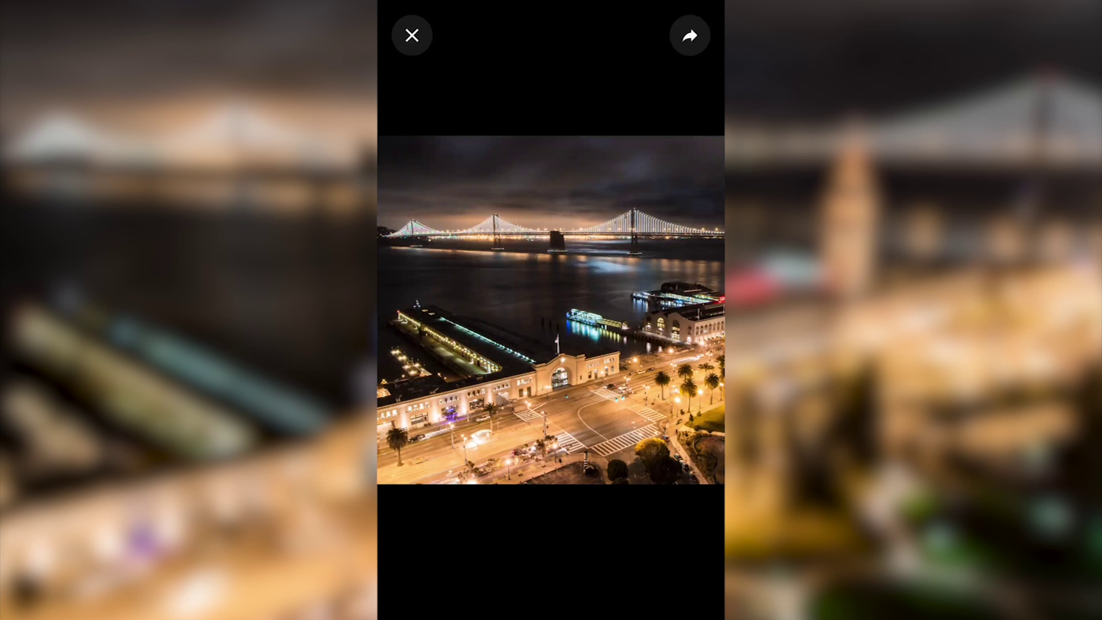
click(690, 36)
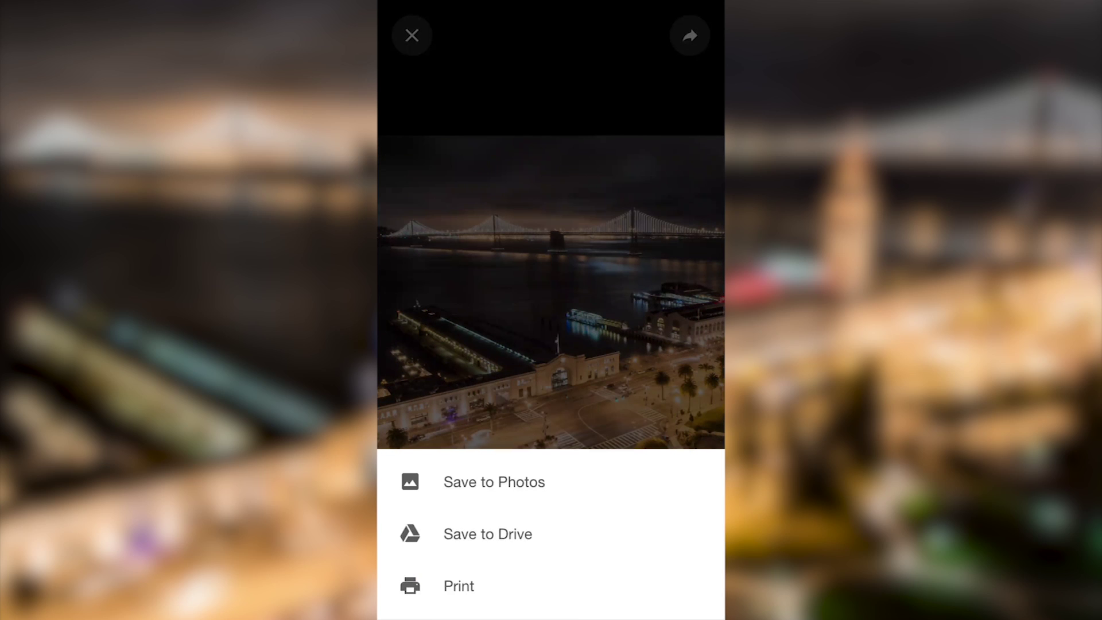
click(493, 482)
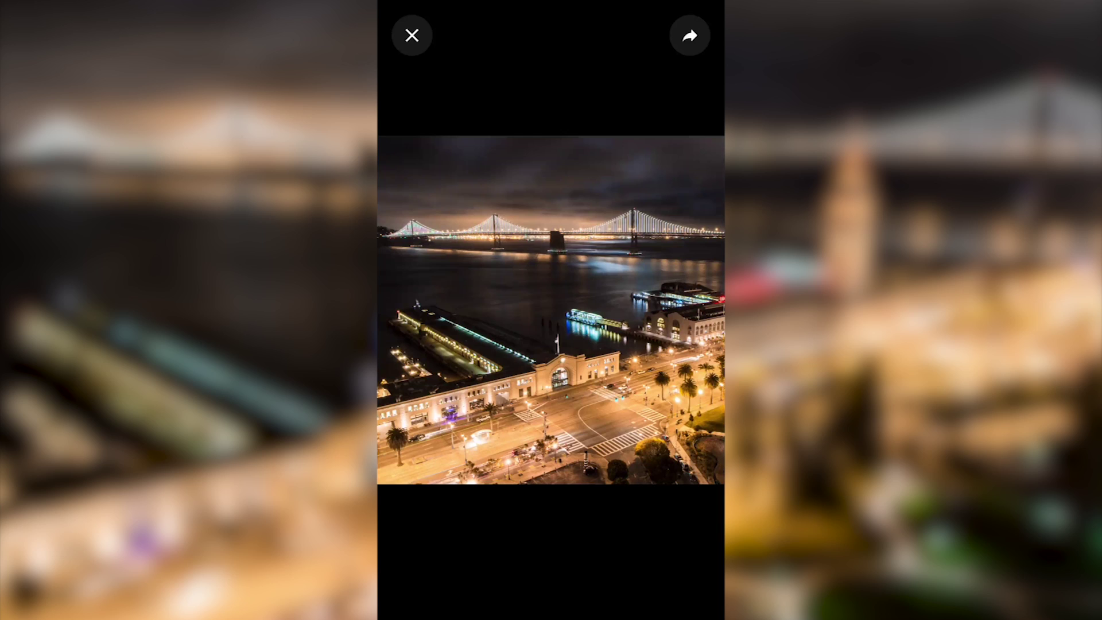
key(super)
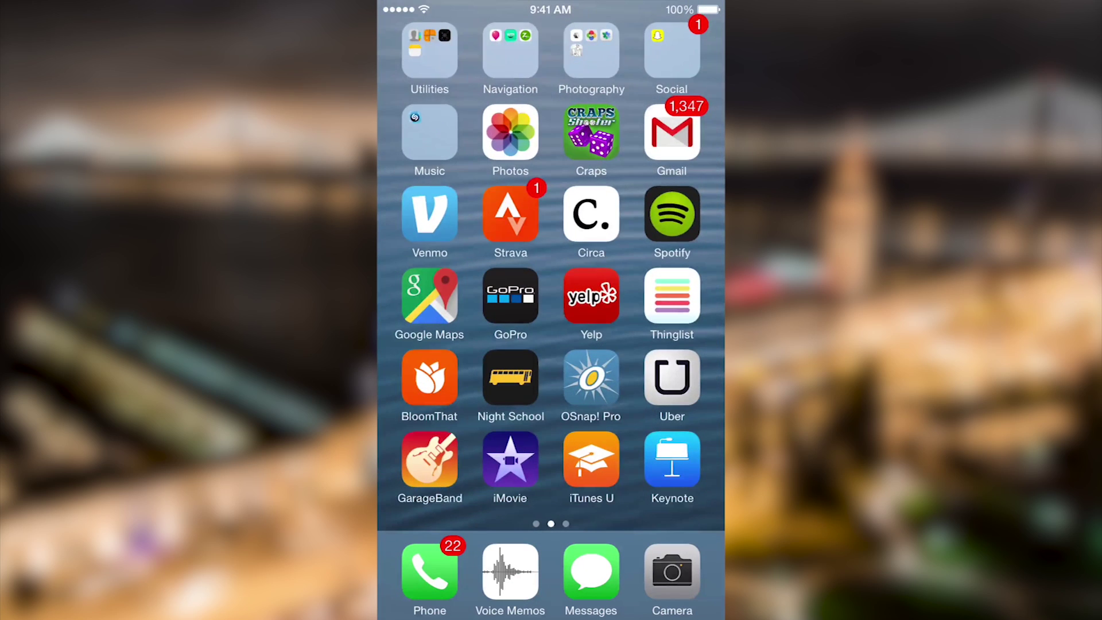
Launch Instagram from the Rando folder and load the bridge photo from the library into a new post.
drag(459, 286, 660, 287)
click(590, 132)
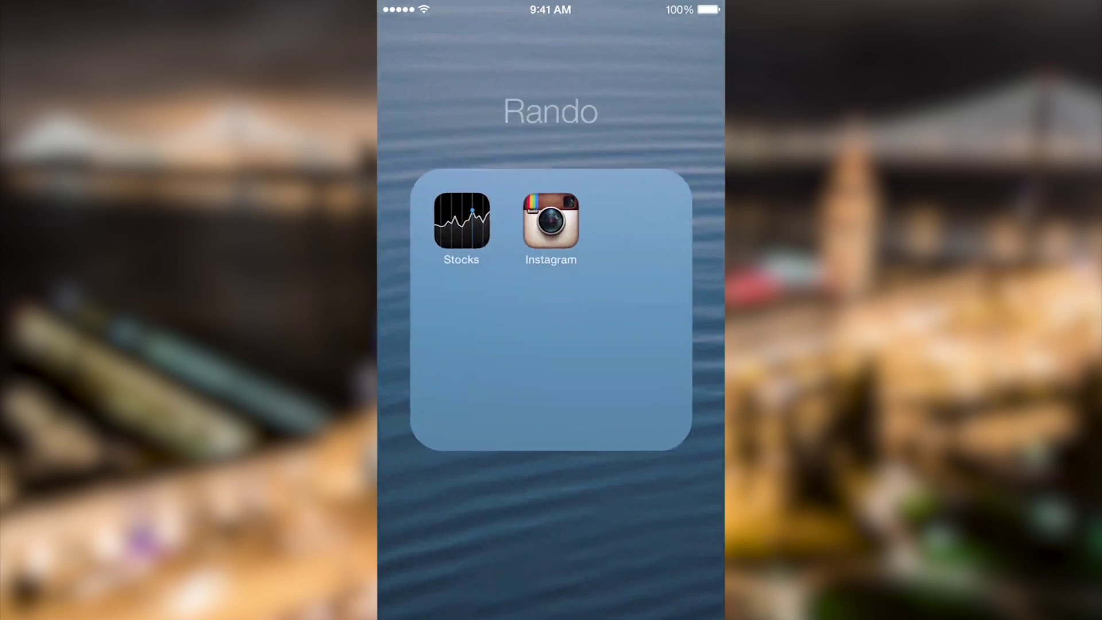
click(550, 221)
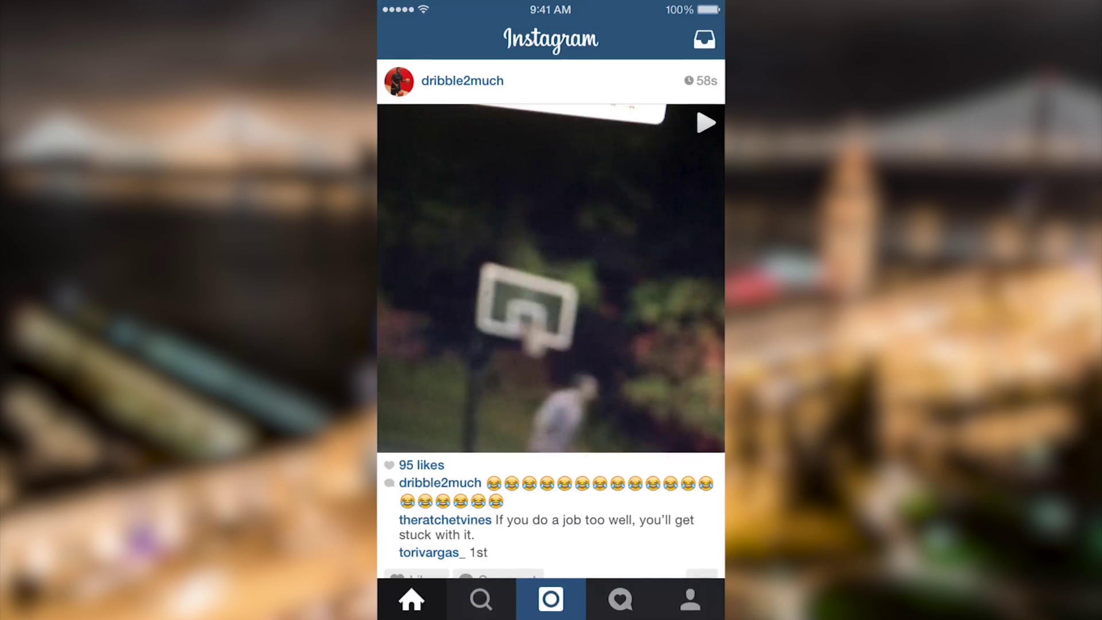
click(550, 599)
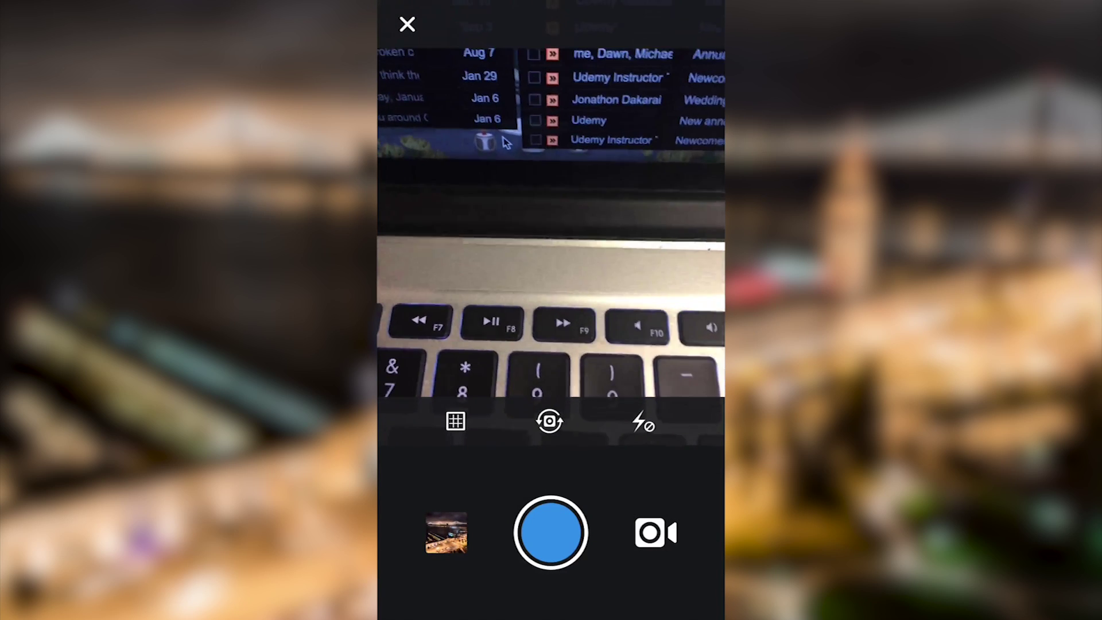
click(446, 532)
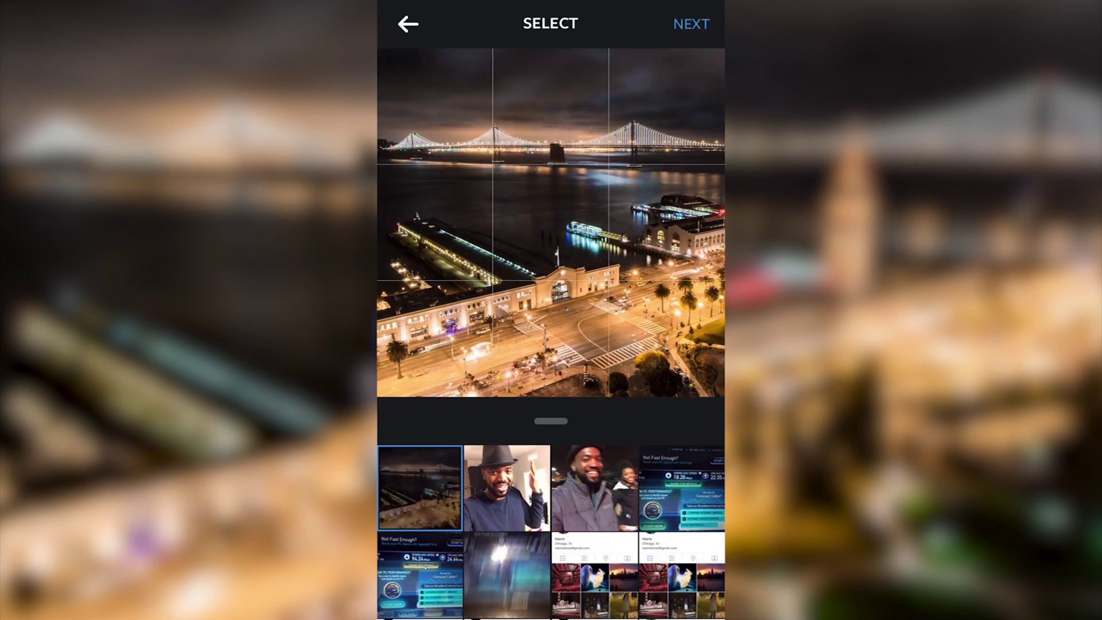
click(691, 24)
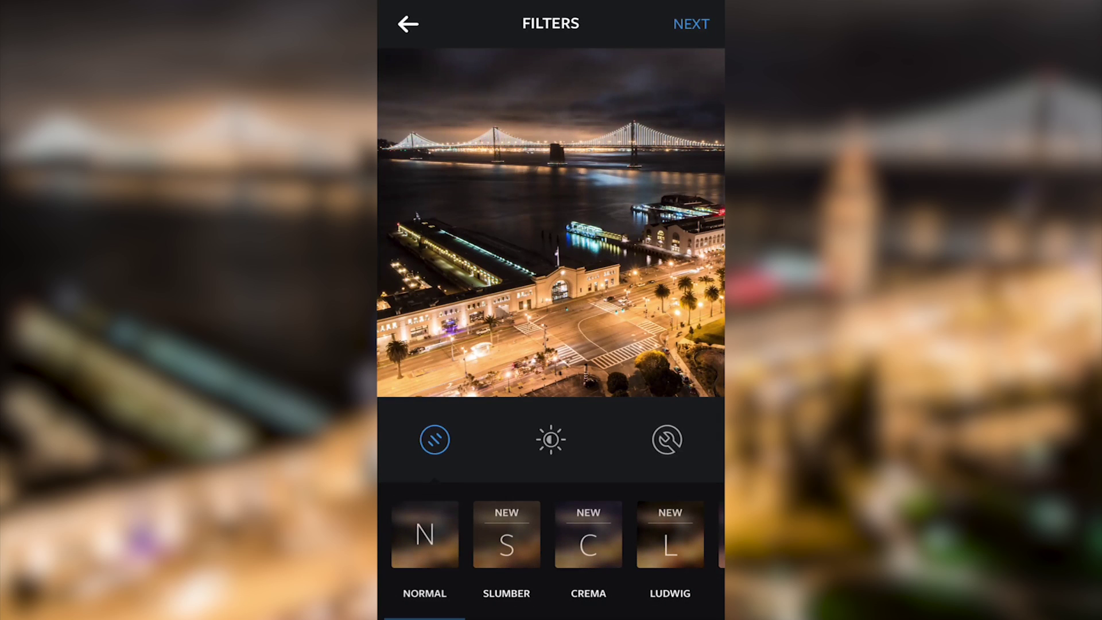